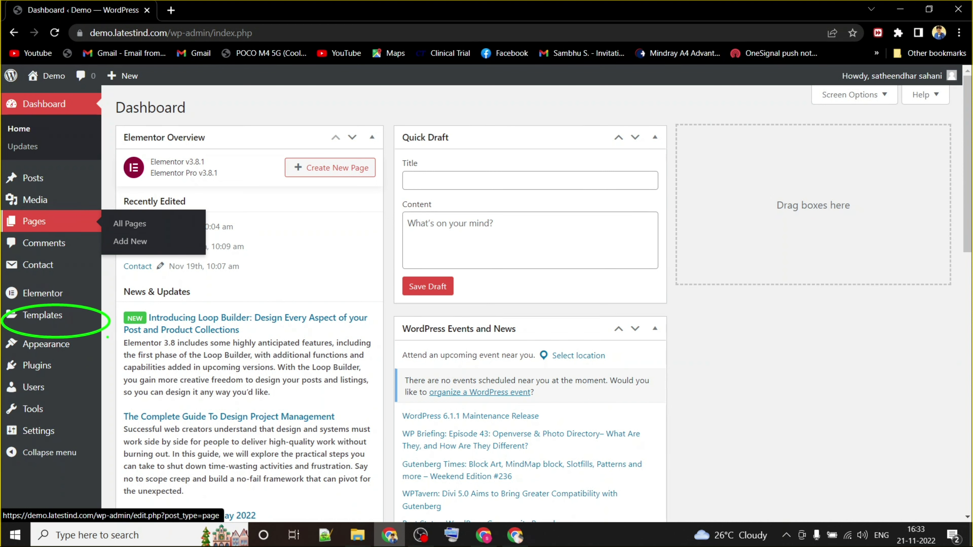
Step: Import the template file home-3.json from the Demo folder on drive E: into the Elementor saved templates
mouse_move(58, 315)
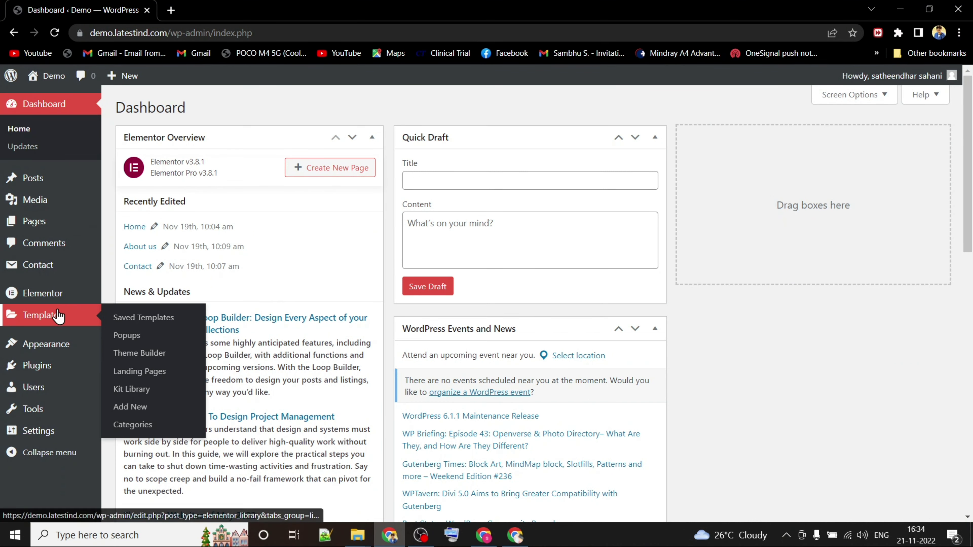
left_click(128, 318)
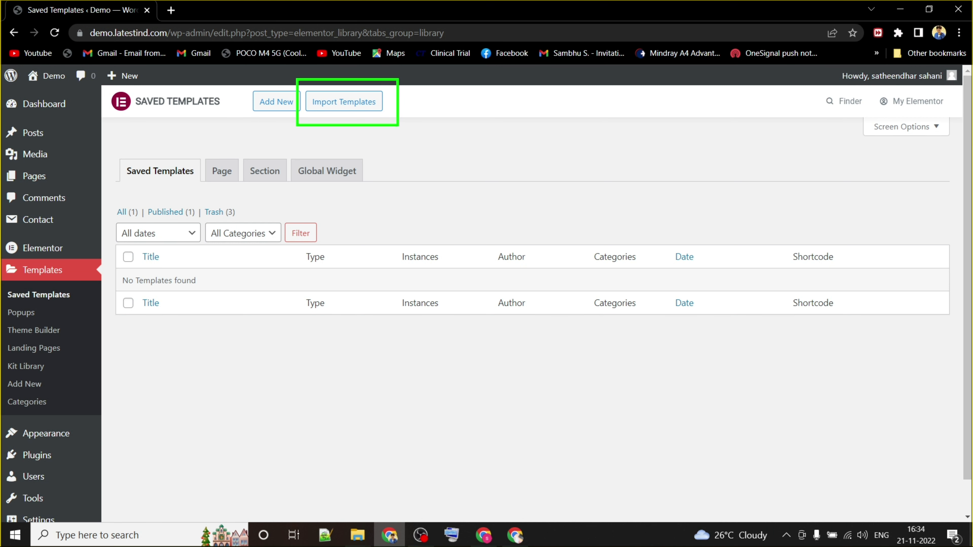
left_click(352, 104)
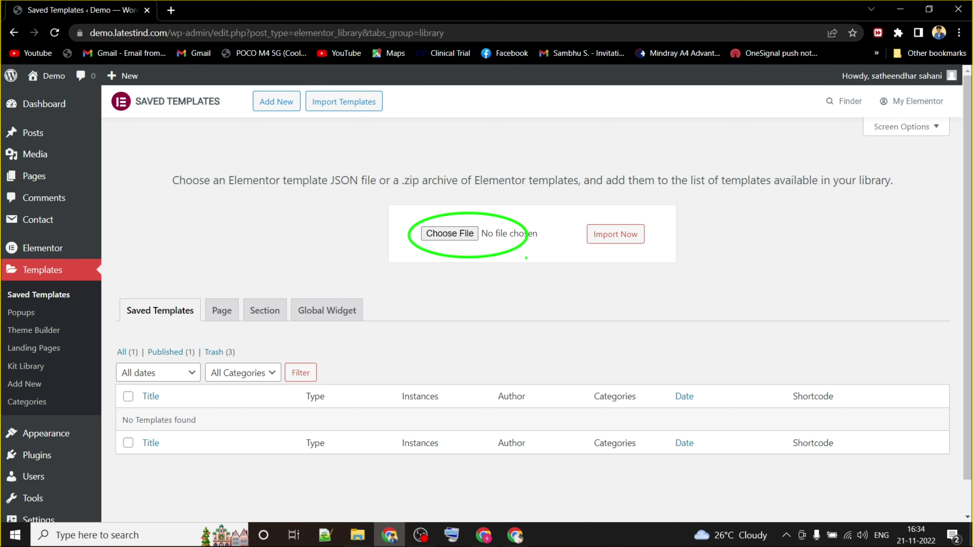
left_click(467, 243)
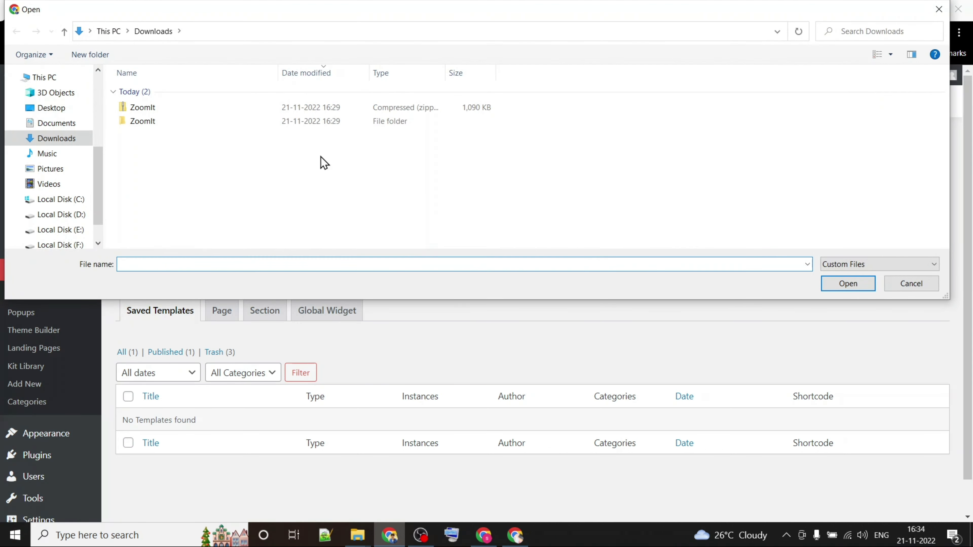
left_click(72, 229)
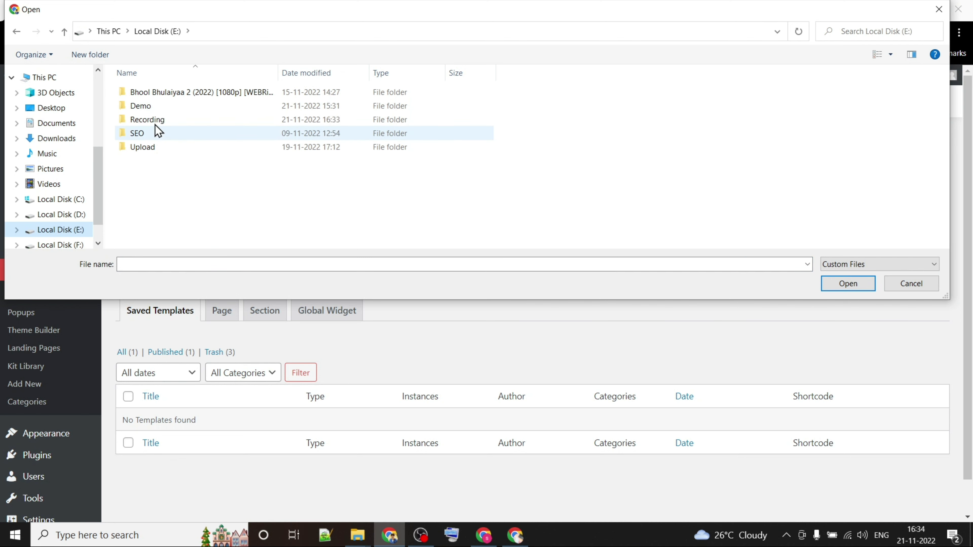
double_click(163, 108)
left_click(300, 123)
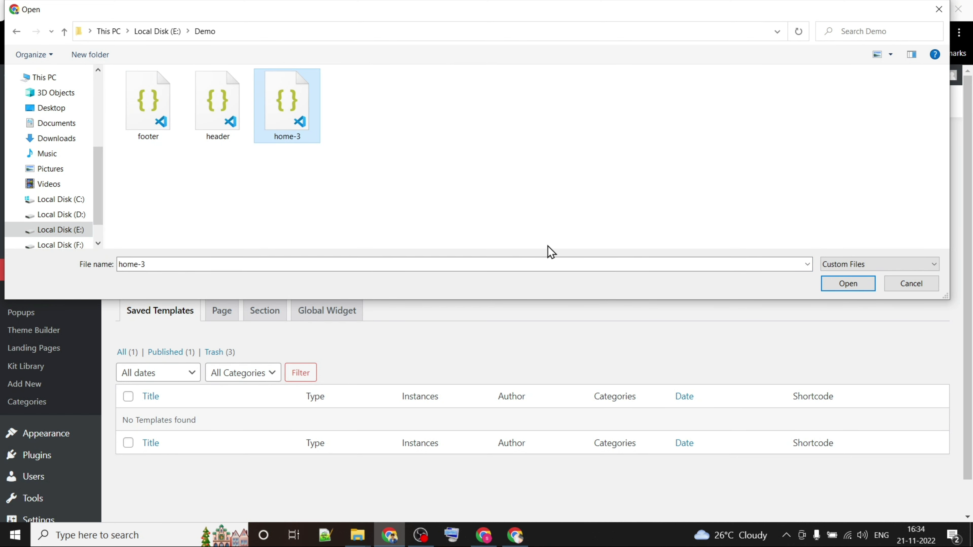
left_click(849, 286)
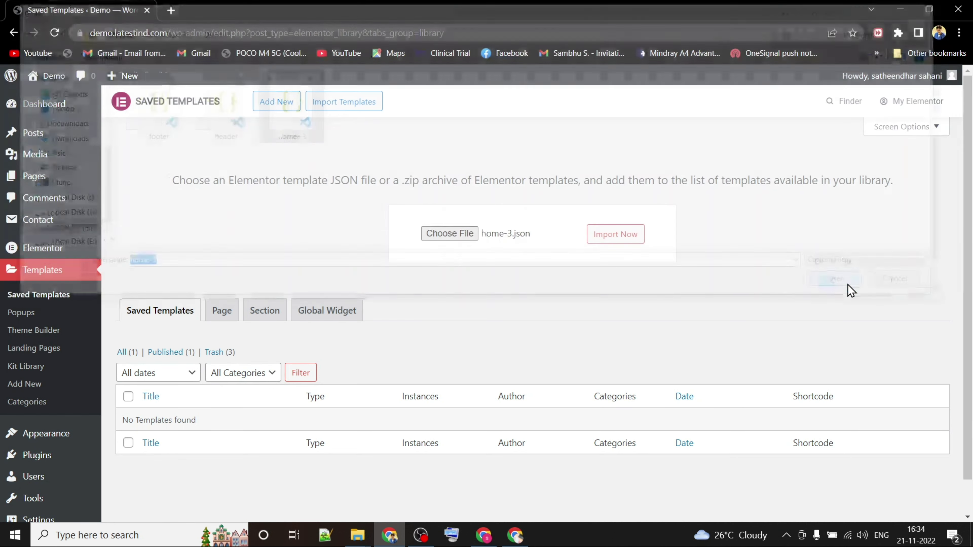
left_click(612, 240)
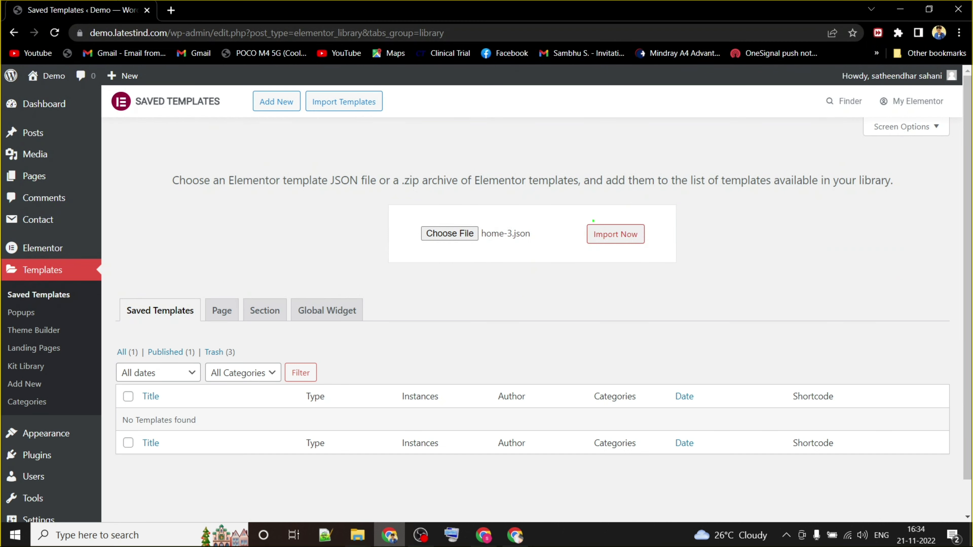
left_click_drag(618, 234, 675, 251)
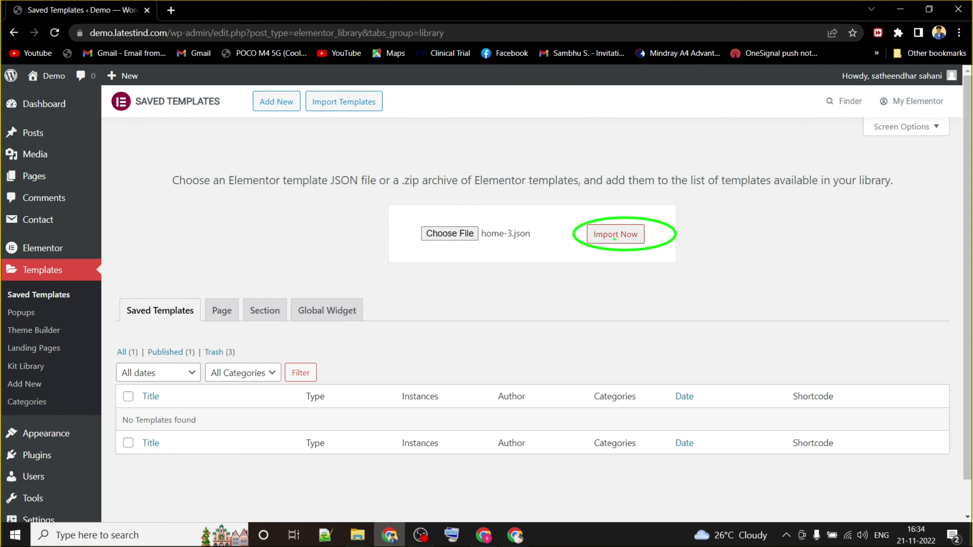
left_click(618, 238)
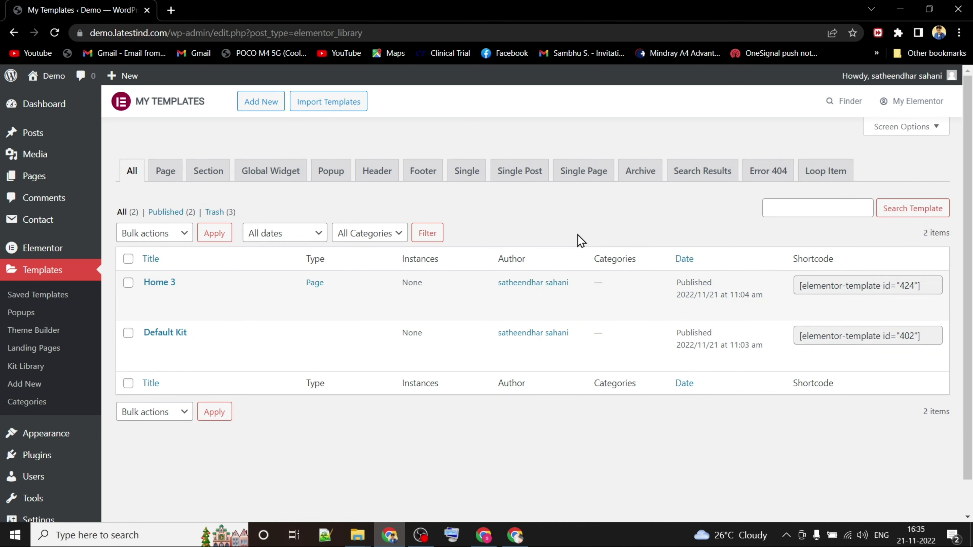
Step: Import the header template file from the Demo folder into the Elementor template library
left_click(350, 103)
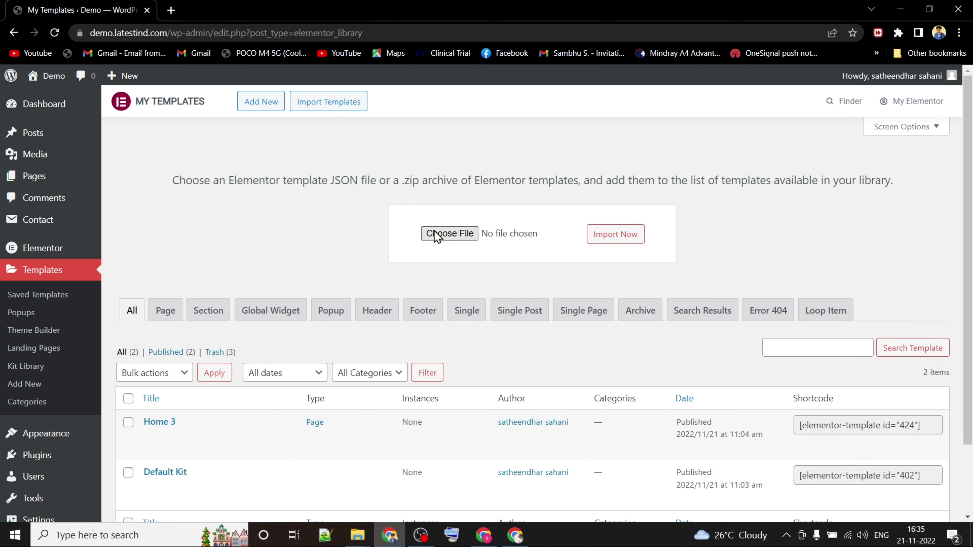
left_click(444, 238)
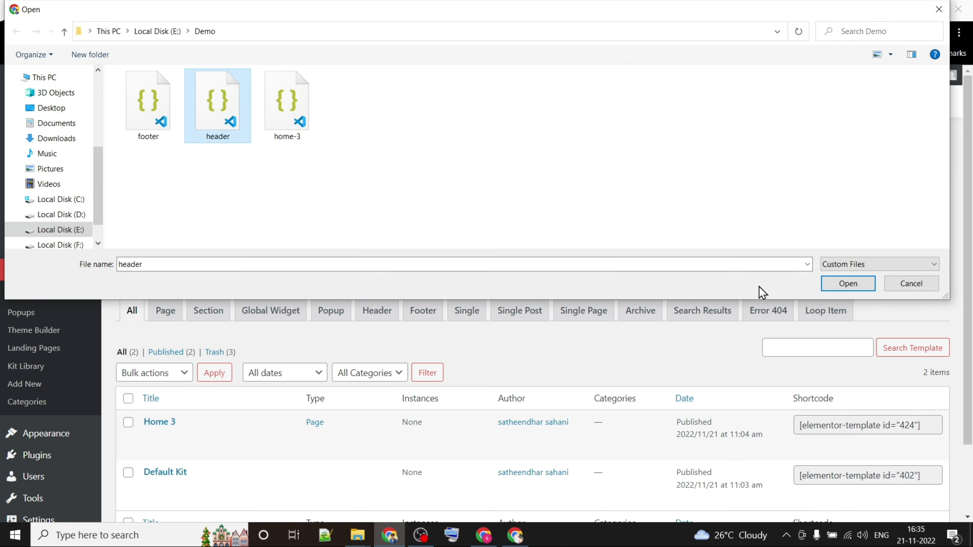
left_click(843, 284)
left_click(627, 239)
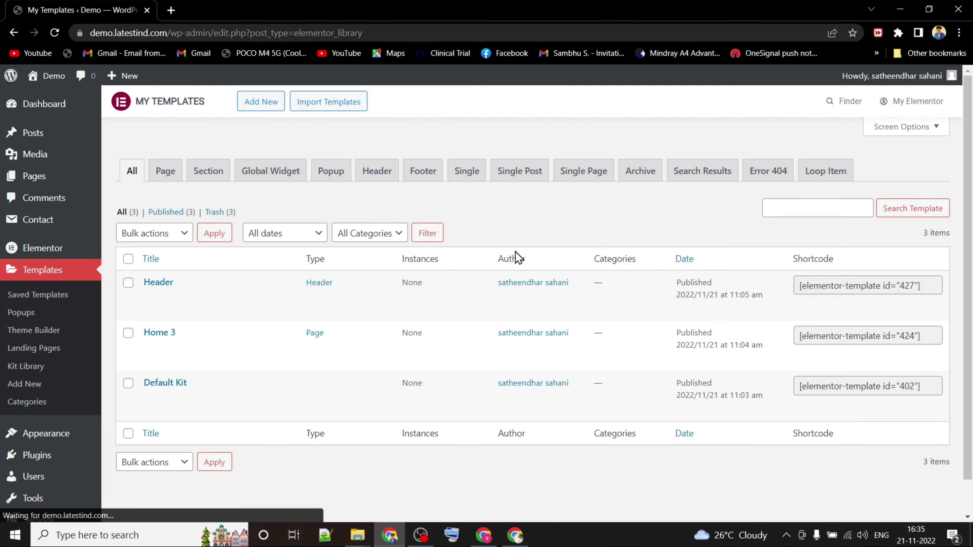
Step: Import footer.json from the Demo folder into the Elementor template library
left_click(298, 104)
left_click(454, 232)
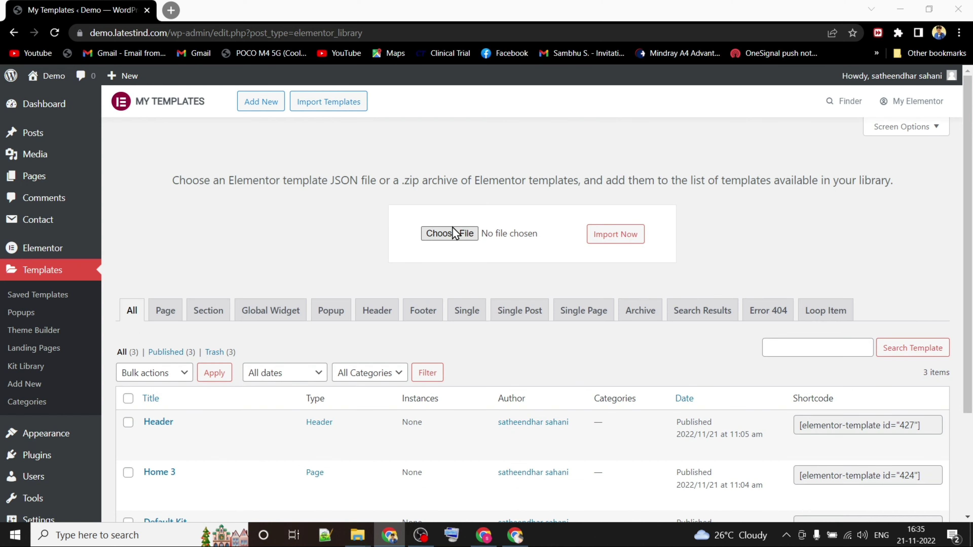
left_click(147, 110)
left_click(850, 283)
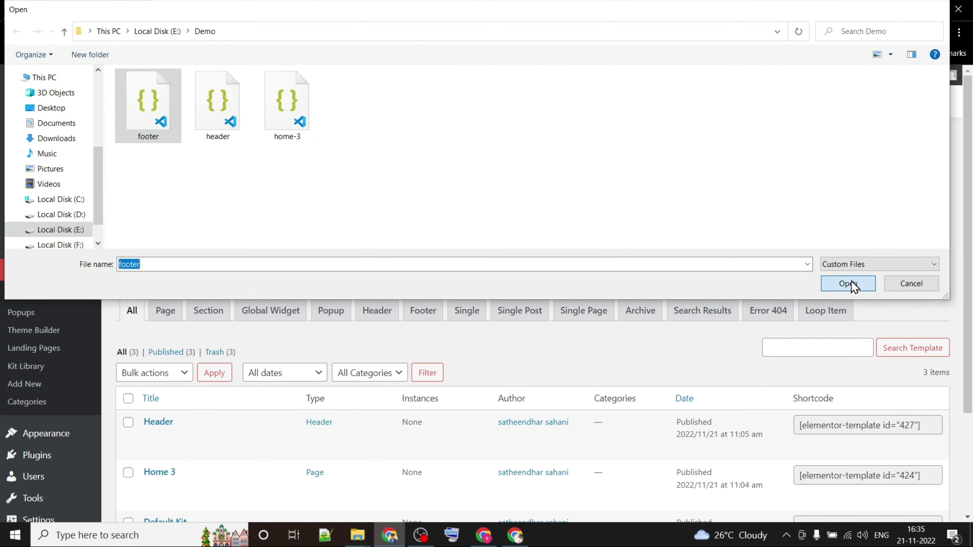
left_click(611, 232)
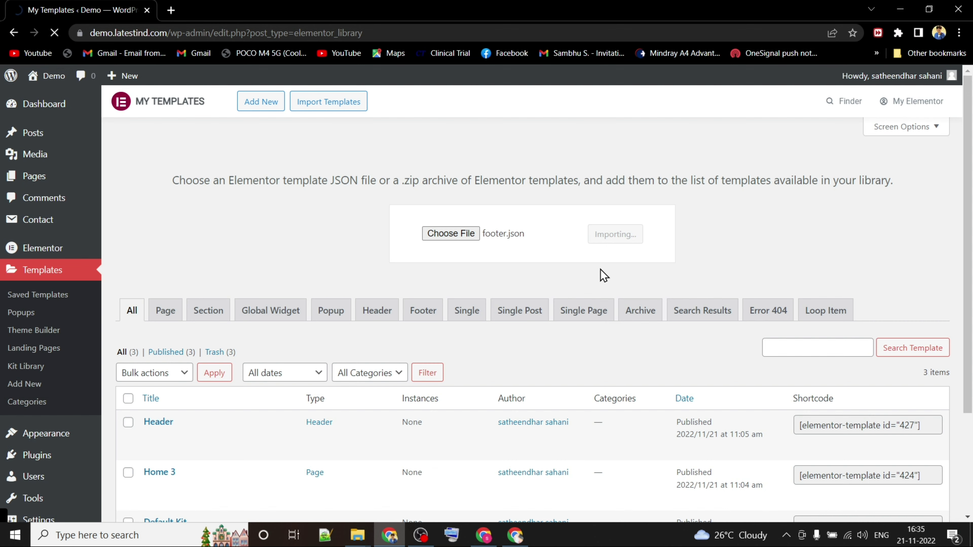
Step: Move all existing site pages (About us, Contact and Home) to the trash in one bulk action
scroll(383, 280, "down", 2)
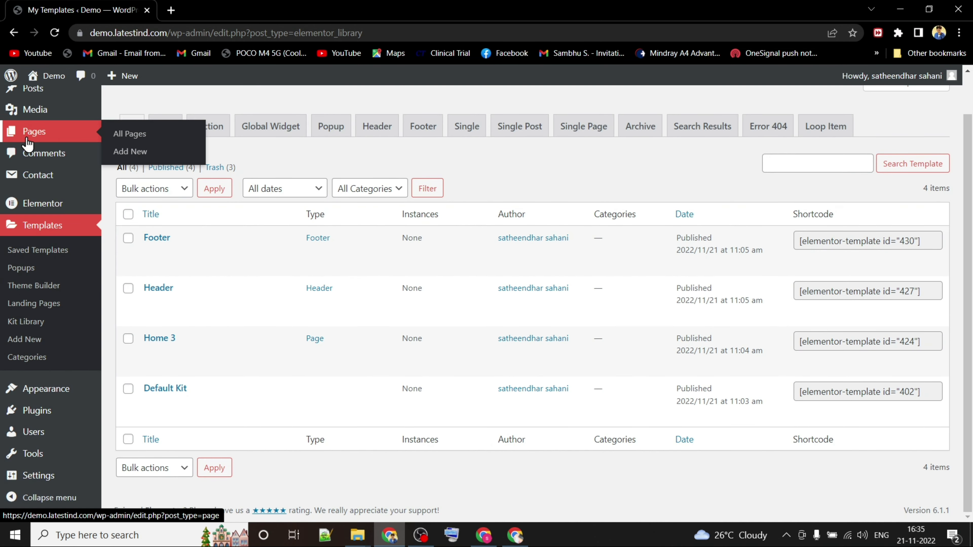
scroll(26, 249, "up", 1)
left_click(132, 181)
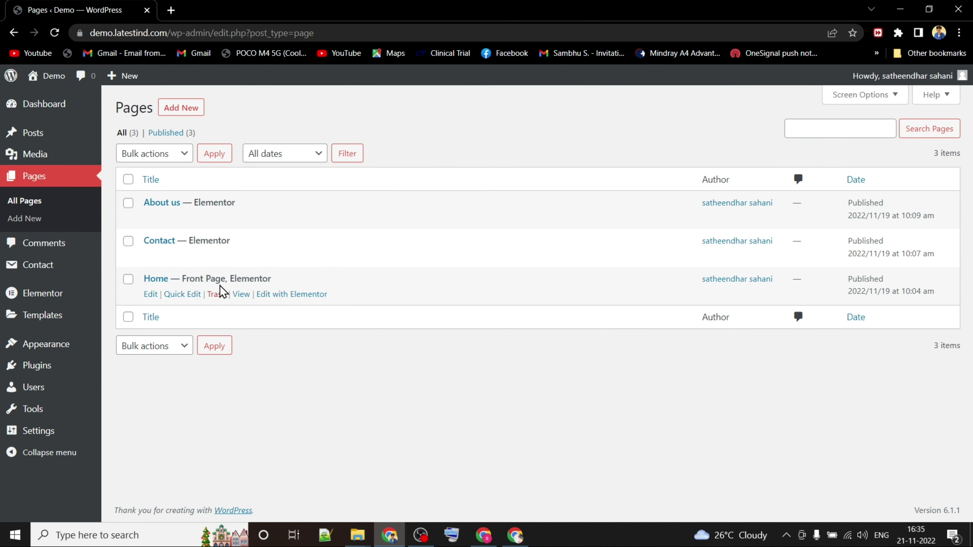
left_click(128, 179)
left_click(154, 154)
left_click(161, 193)
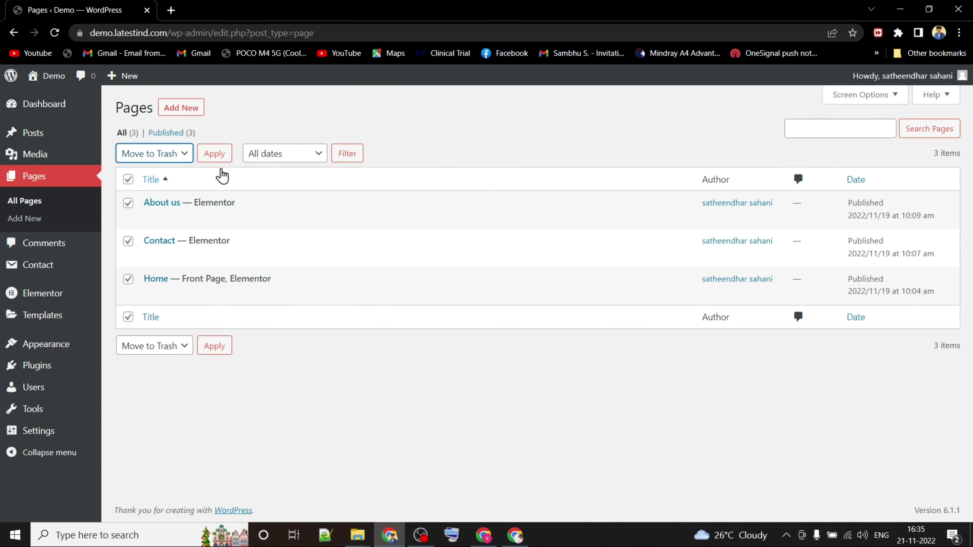
left_click(228, 159)
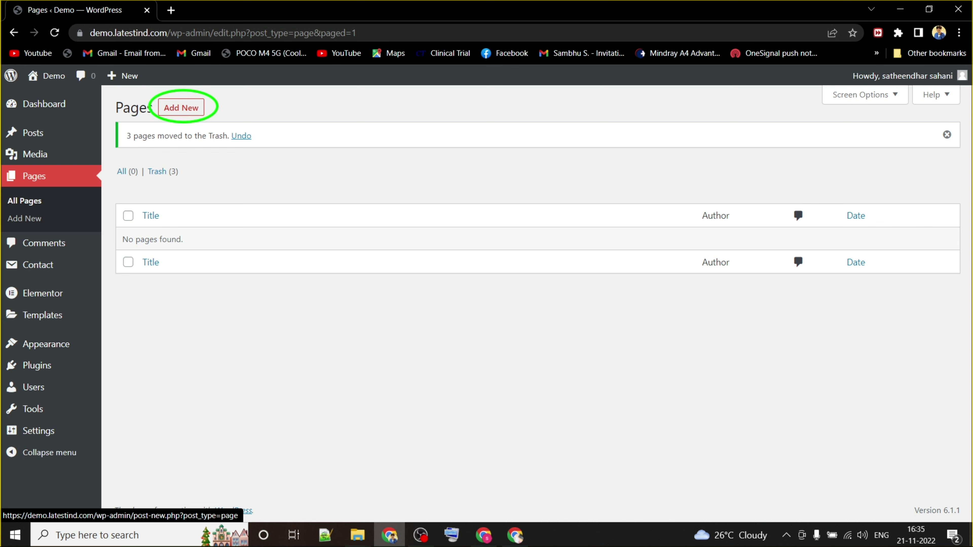
Step: Create a new page titled Home and open it for editing with Elementor
left_click(175, 109)
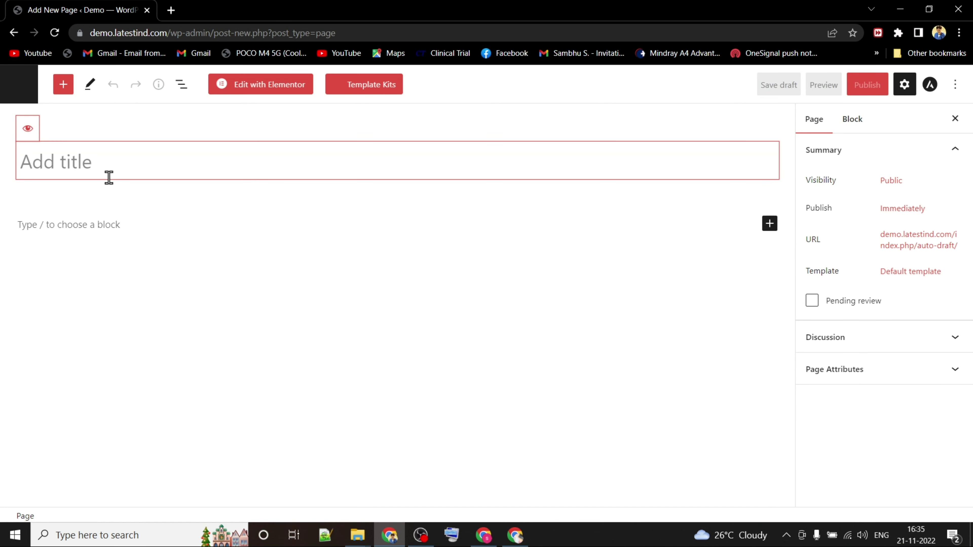
type("Home")
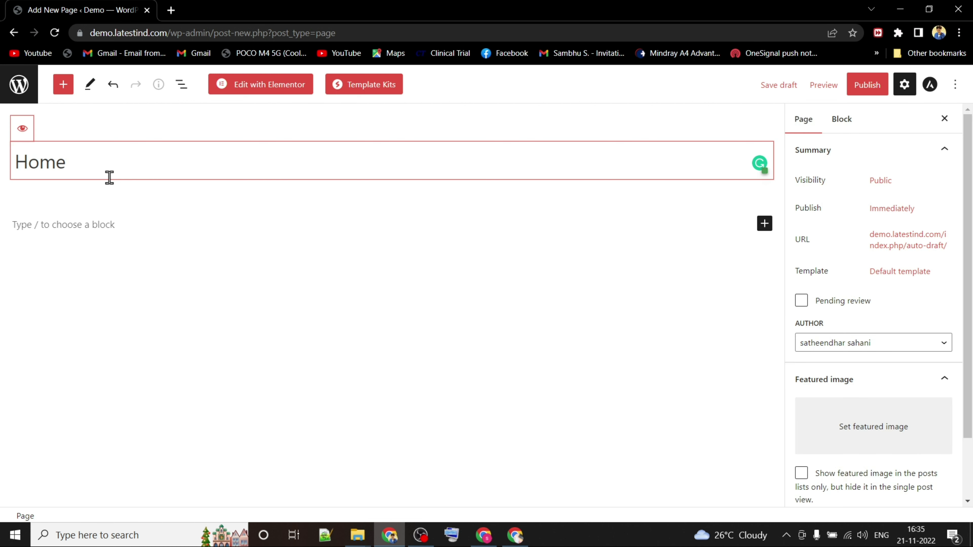
left_click(255, 91)
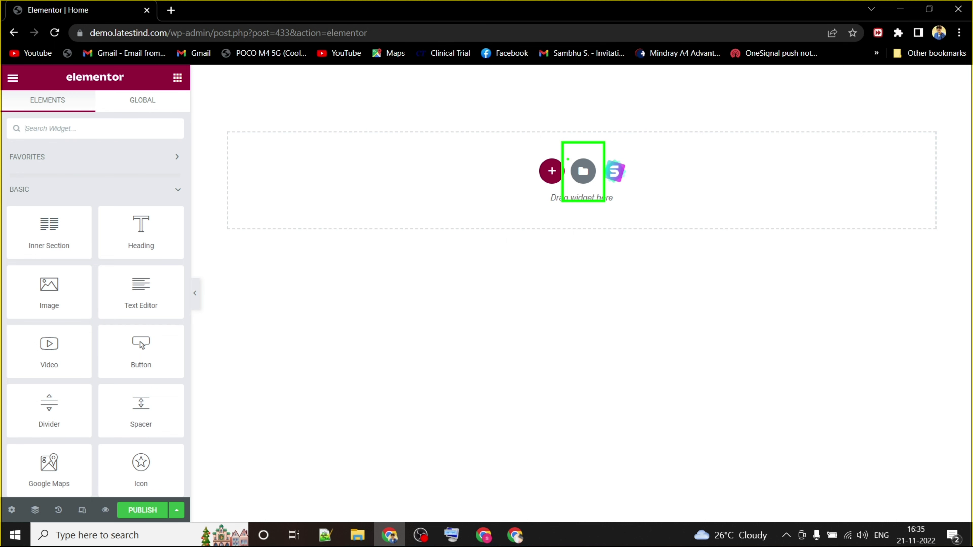
Step: Insert the saved Home 3 page template into the empty page and apply its page settings too
left_click(593, 178)
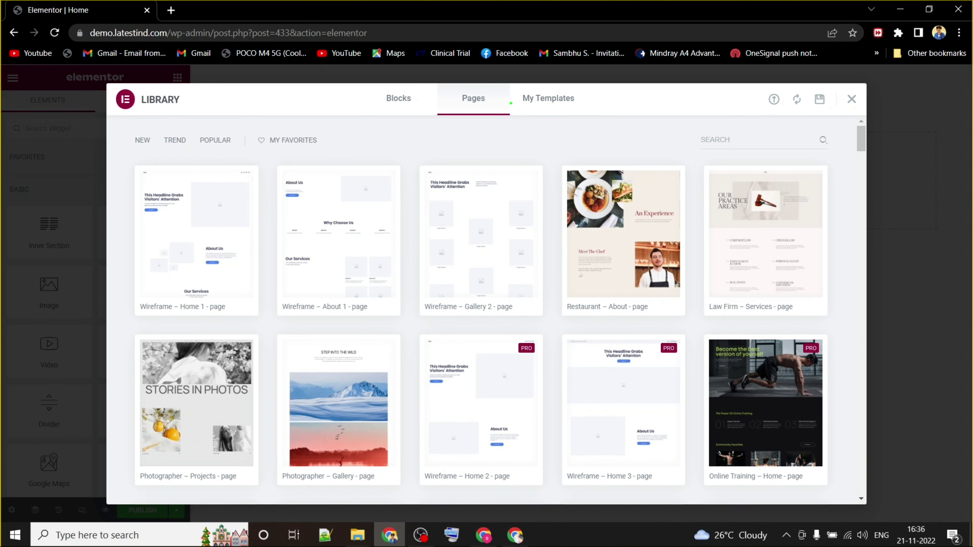
left_click(561, 103)
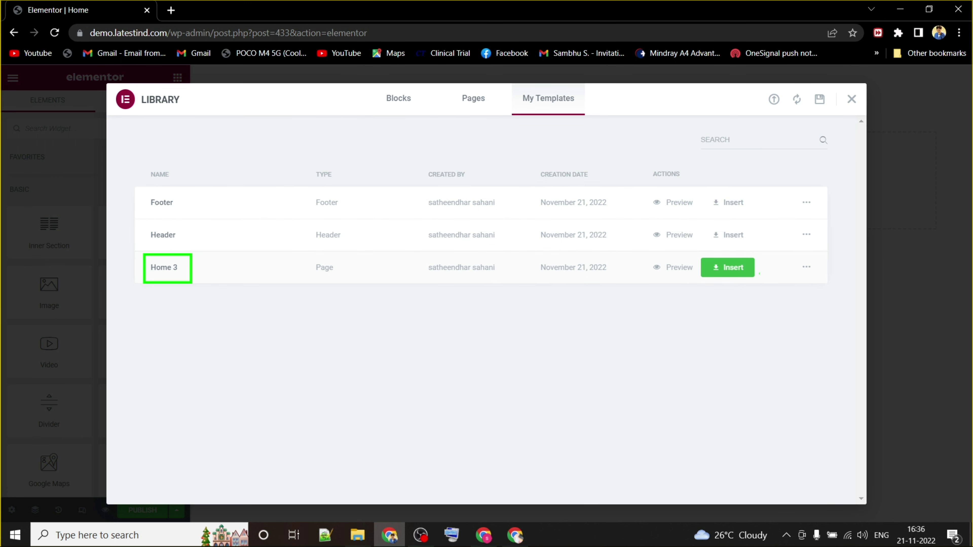
left_click(741, 273)
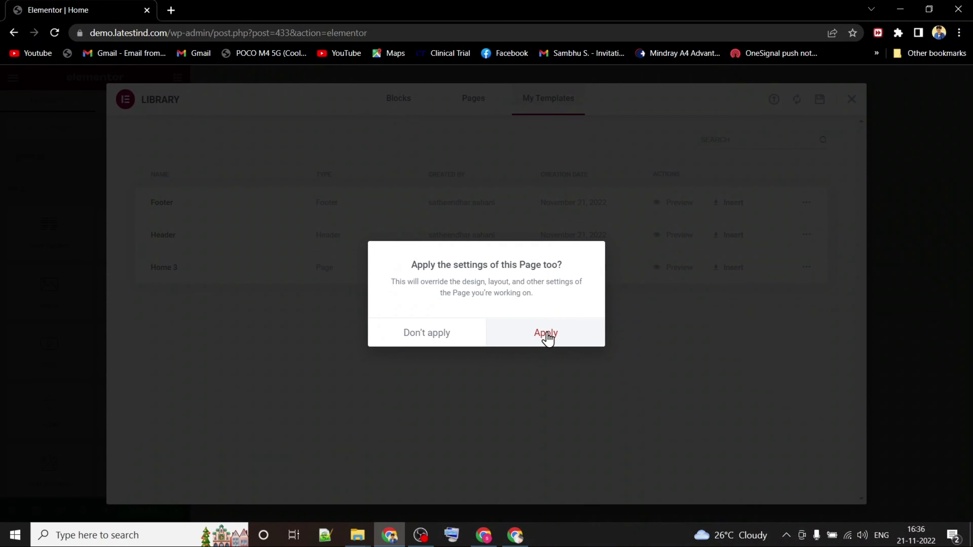
left_click(547, 335)
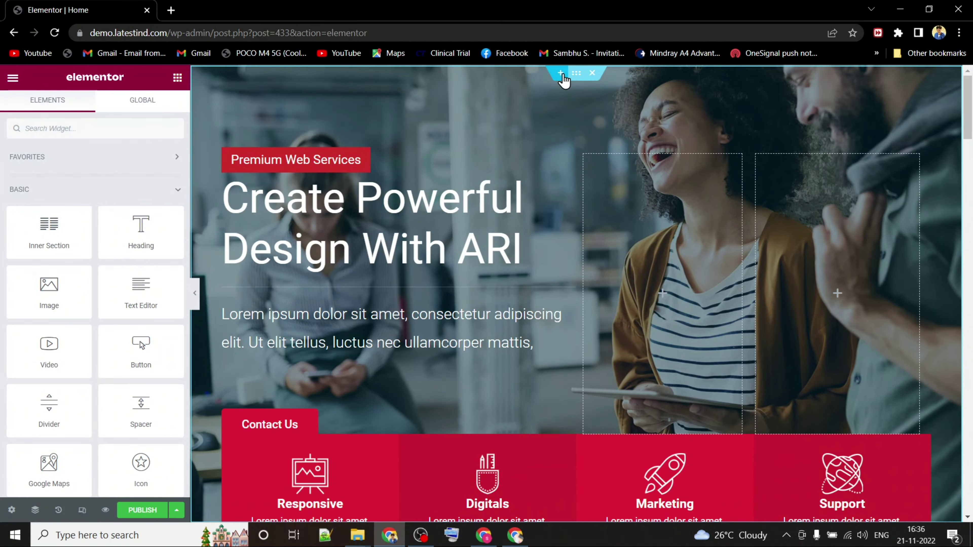
Step: Add a section above the hero section and insert the saved Header template there, applying its settings
left_click(560, 72)
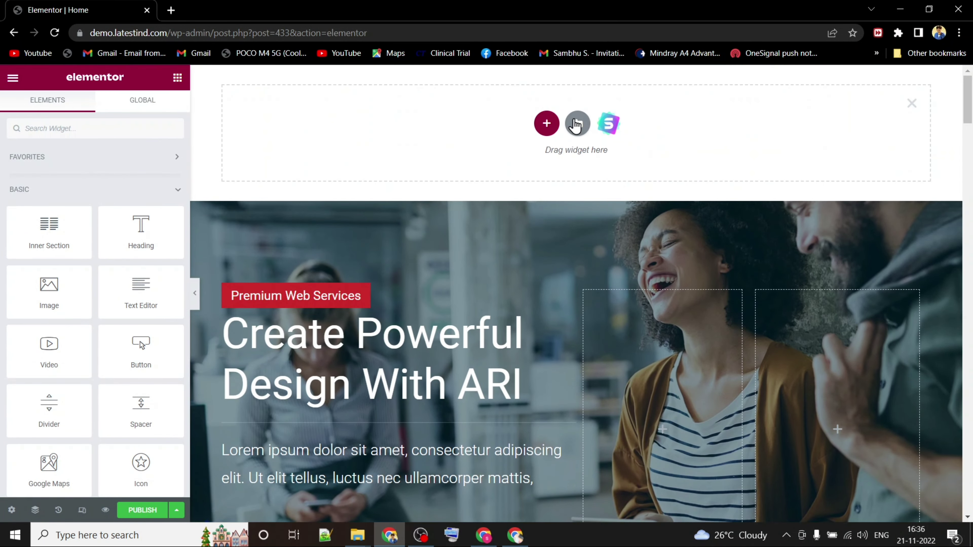
left_click(578, 124)
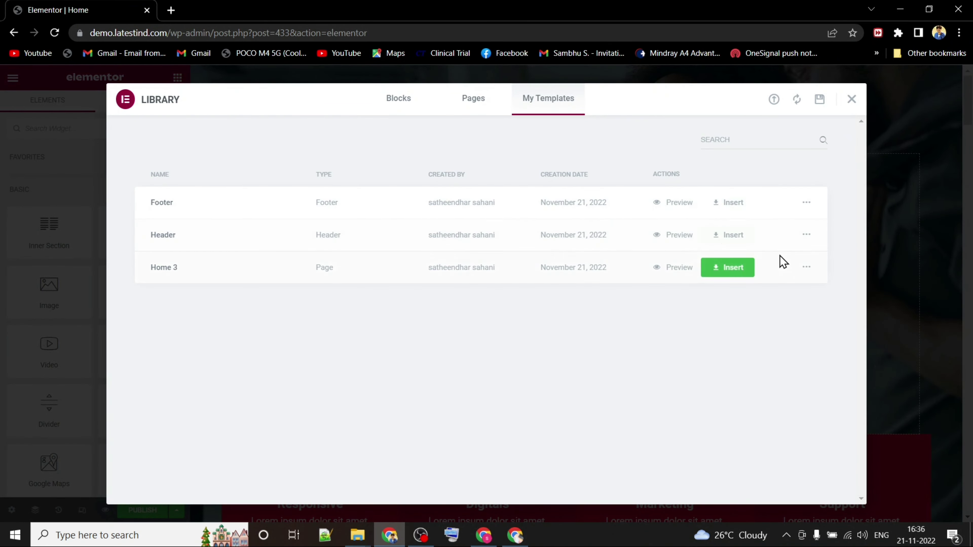
left_click(720, 238)
left_click(565, 336)
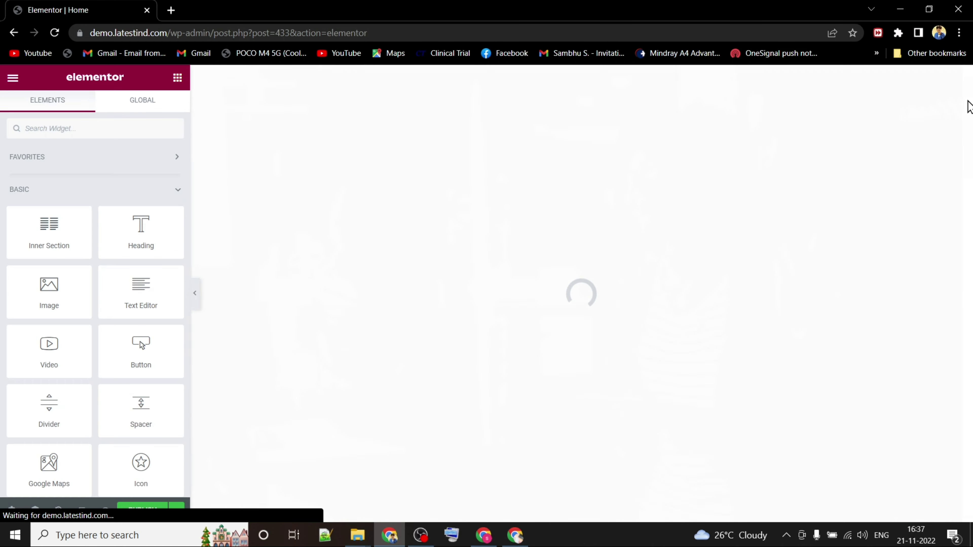
Step: Open the settings of the header's Nav Menu widget and check which menus it offers
scroll(669, 98, "down", 2)
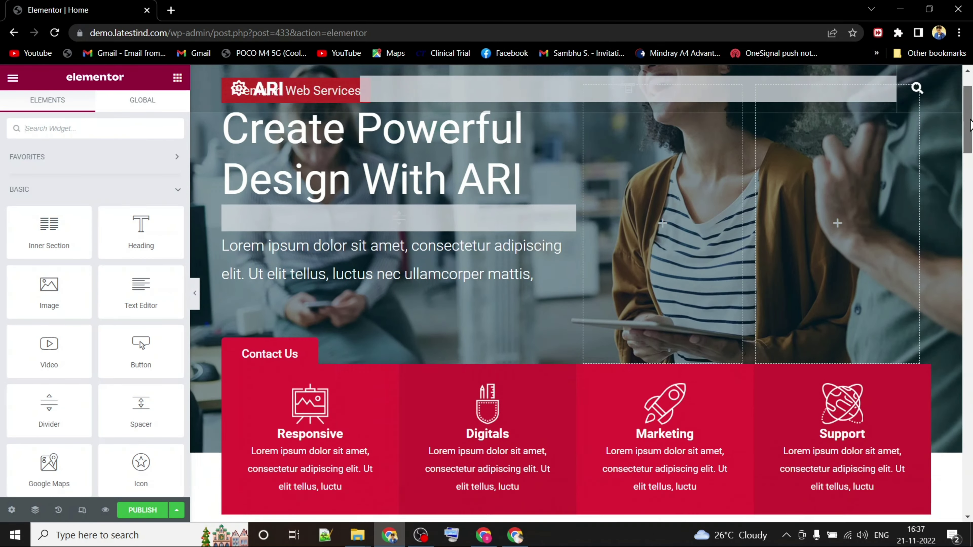
left_click(484, 102)
scroll(484, 102, "up", 2)
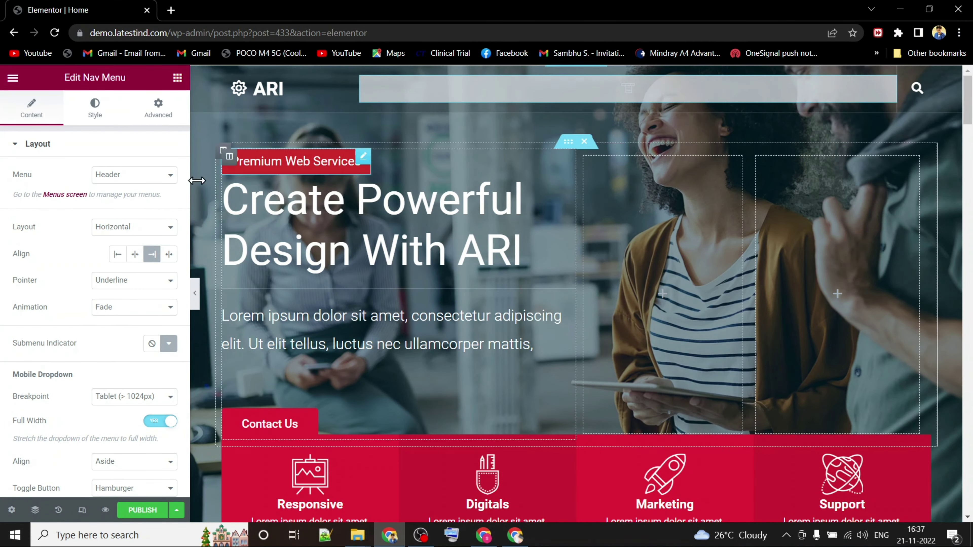
left_click(124, 177)
left_click(126, 187)
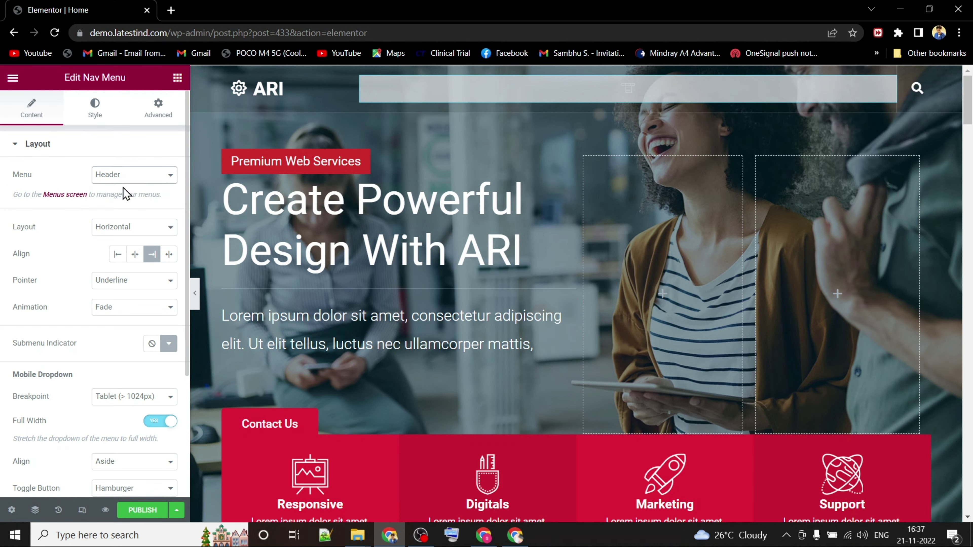
left_click(128, 177)
left_click(132, 207)
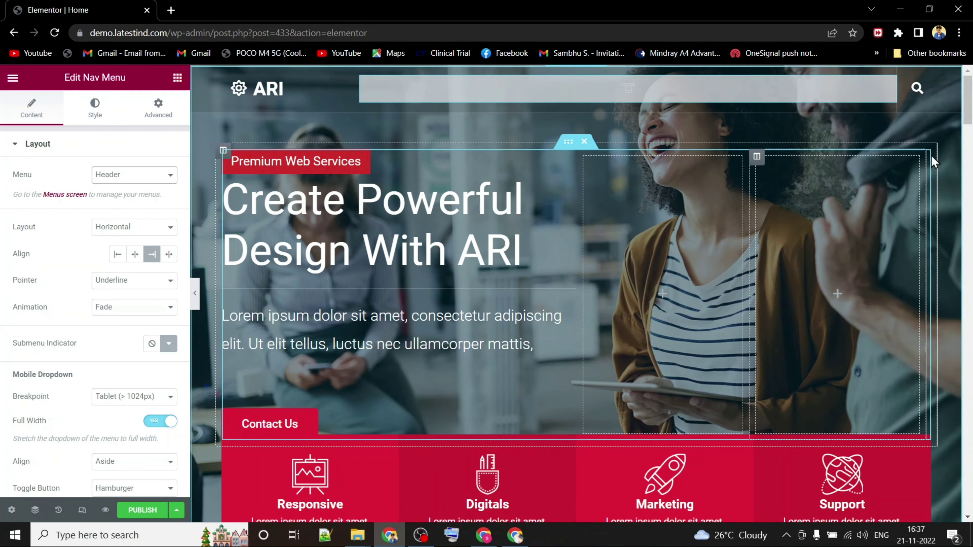
Step: Insert the saved Footer template into the empty section at the end of the page, applying its settings
scroll(970, 123, "down", 2)
left_click_drag(970, 123, 894, 533)
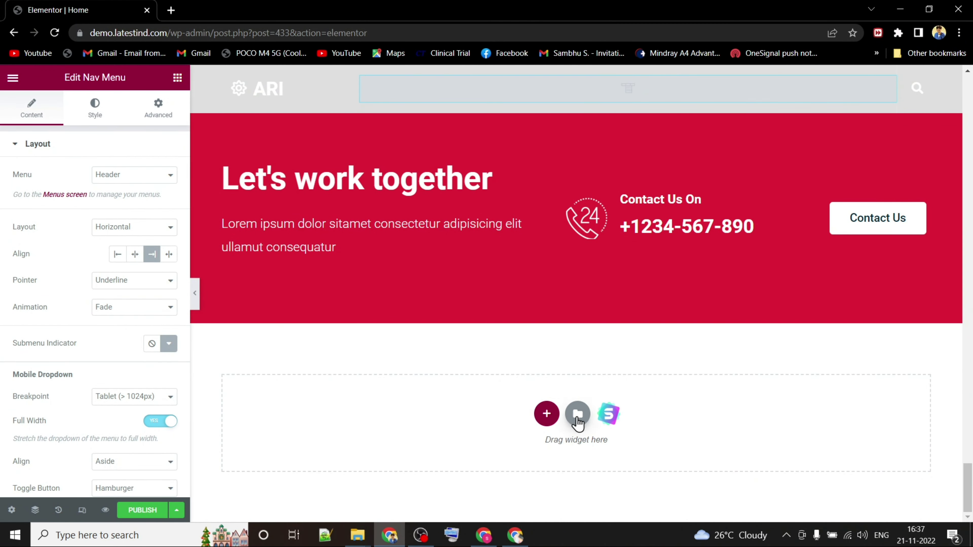
left_click(577, 414)
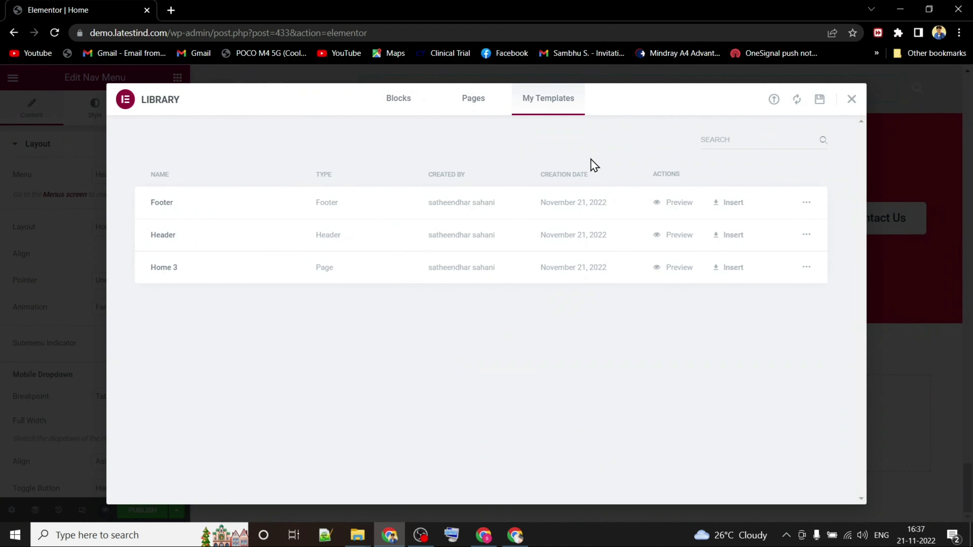
left_click(719, 204)
left_click(545, 334)
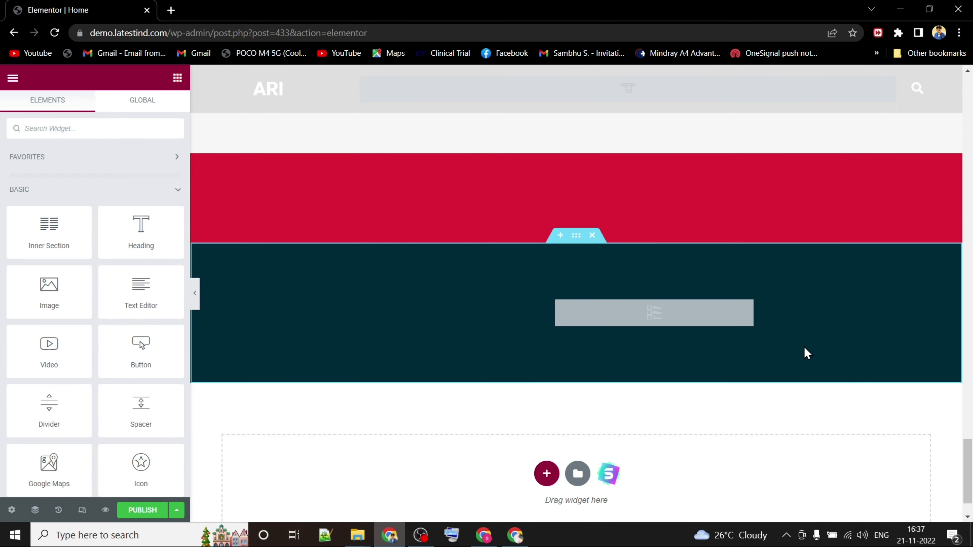
Step: Change the footer's ARI heading to "Latest IND"
scroll(311, 458, "up", 15)
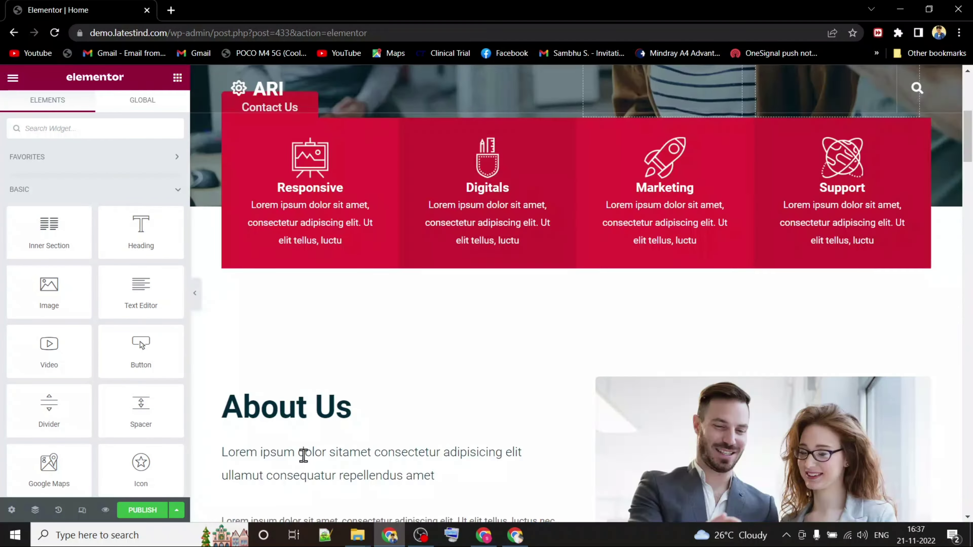
scroll(304, 456, "up", 5)
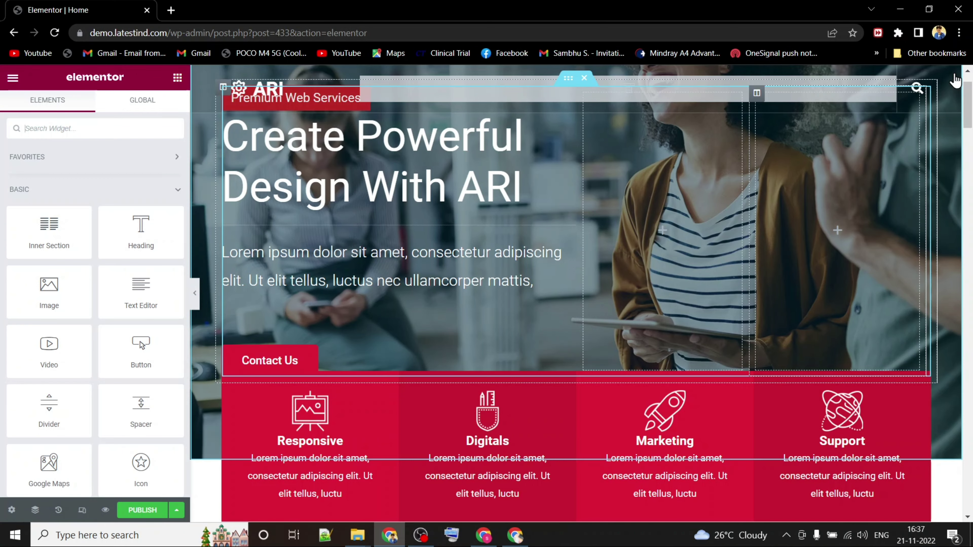
left_click_drag(955, 80, 971, 489)
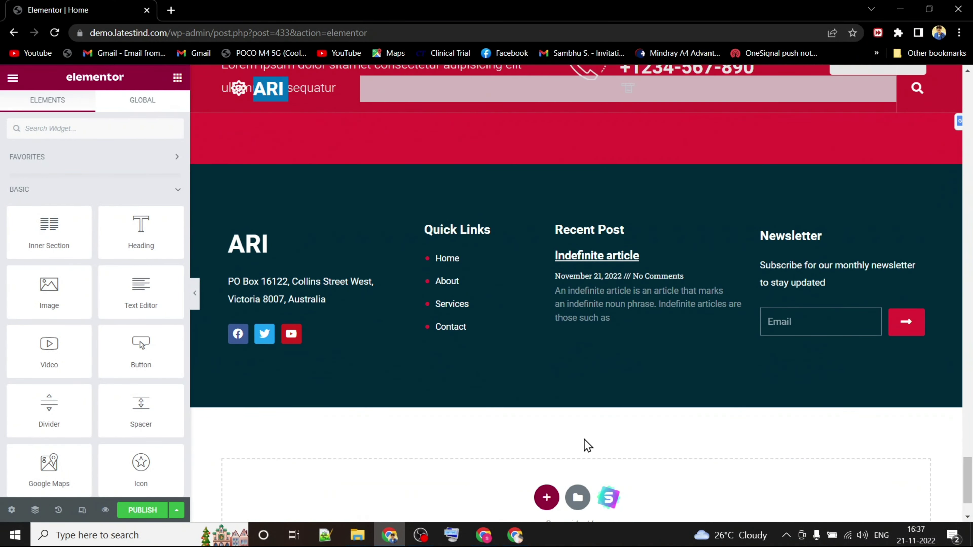
left_click(310, 251)
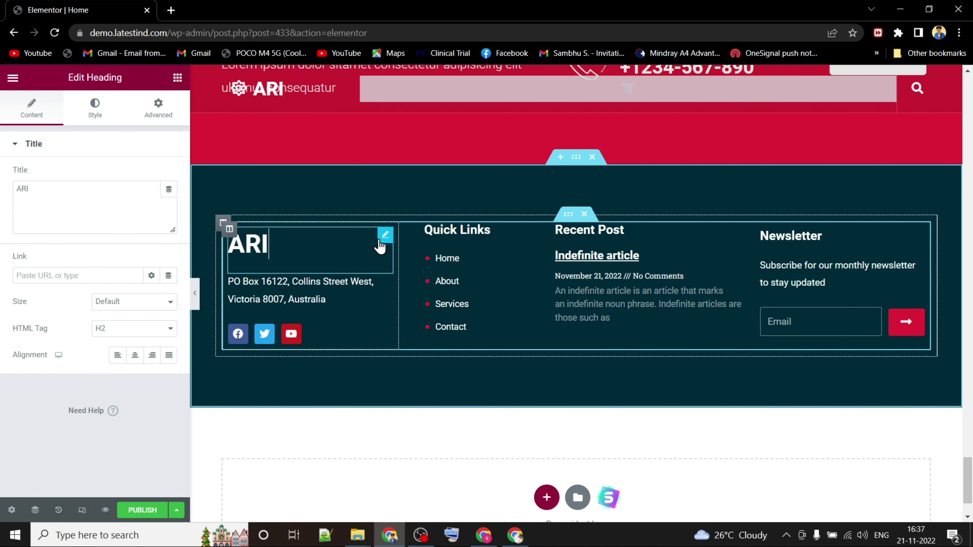
right_click(310, 248)
left_click_drag(47, 203, 8, 191)
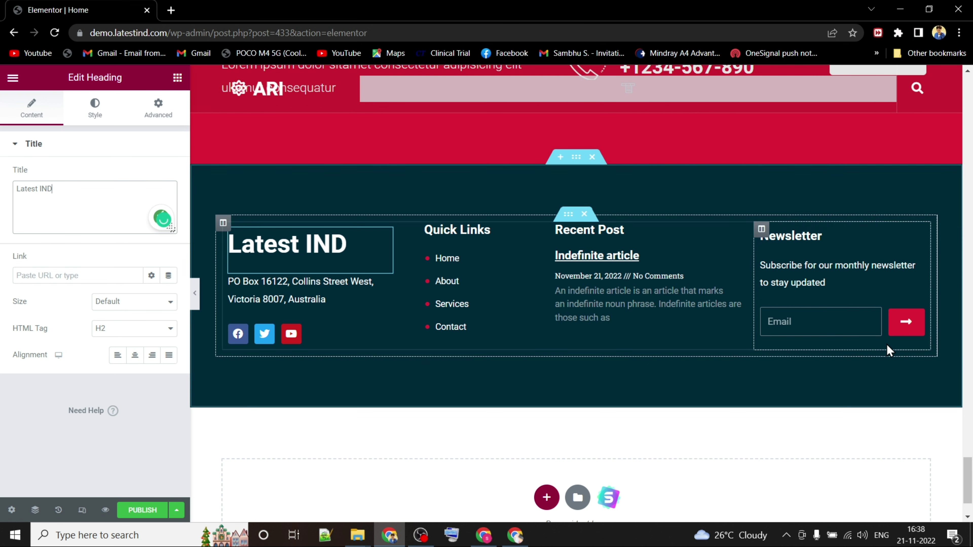
Step: Change the header's logo heading to "DEMO"
scroll(916, 409, "up", 5)
left_click(968, 477)
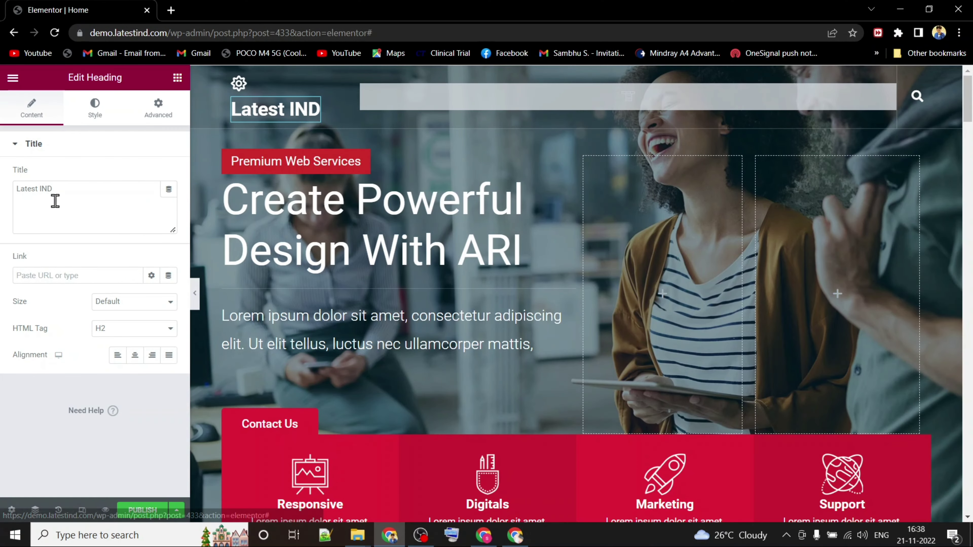
left_click_drag(55, 201, 3, 194)
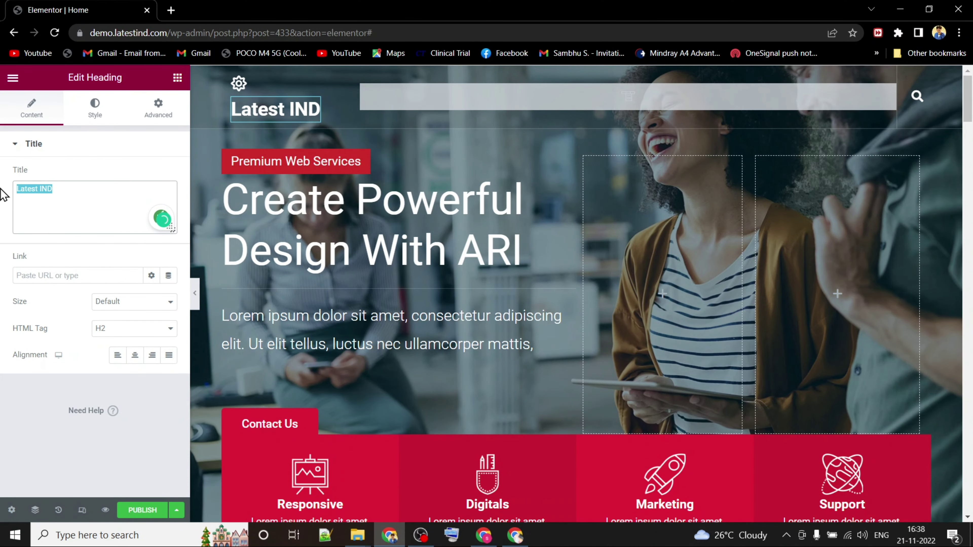
key("BackSpace")
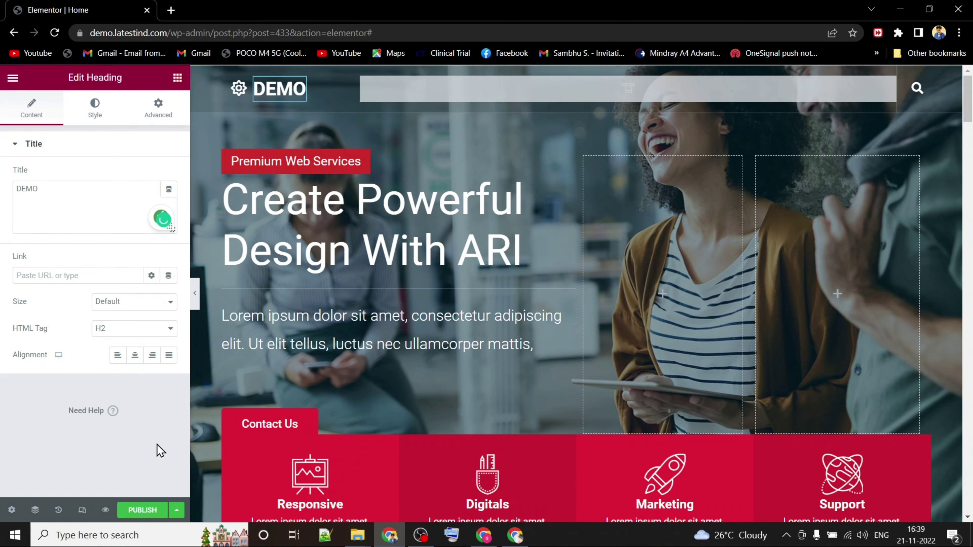
left_click(136, 150)
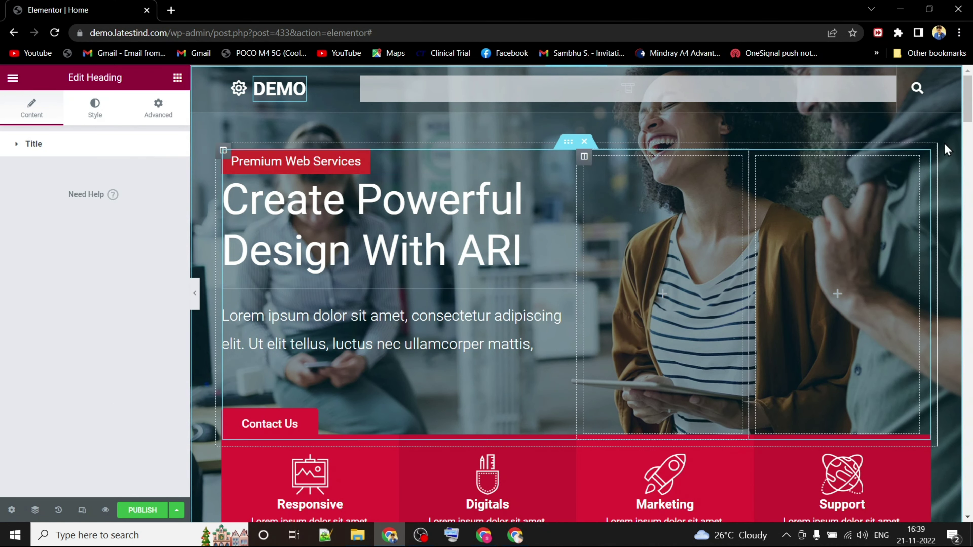
Step: Enter "Thanks For Watching" in the email field of the footer's newsletter form and publish the page
left_click_drag(971, 102, 970, 371)
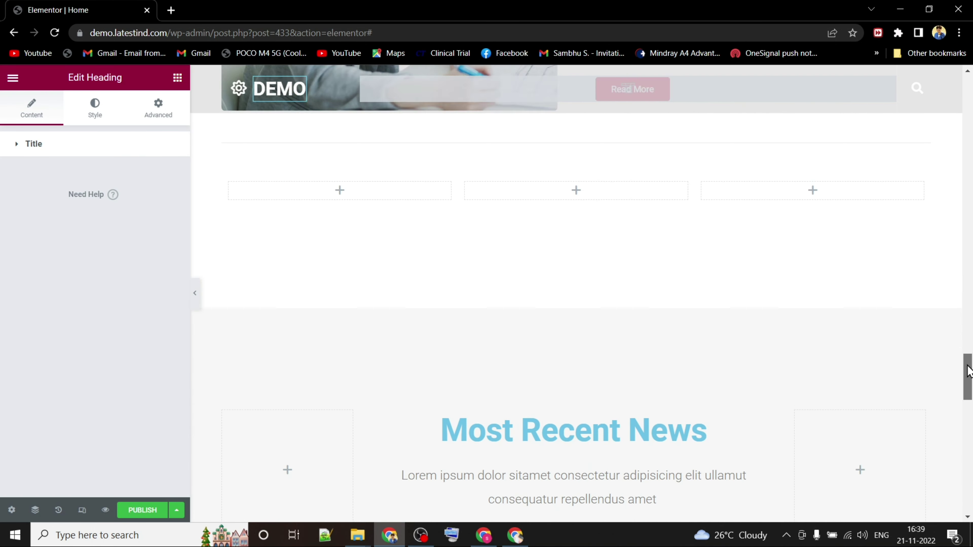
scroll(597, 385, "up", 5)
left_click(585, 367)
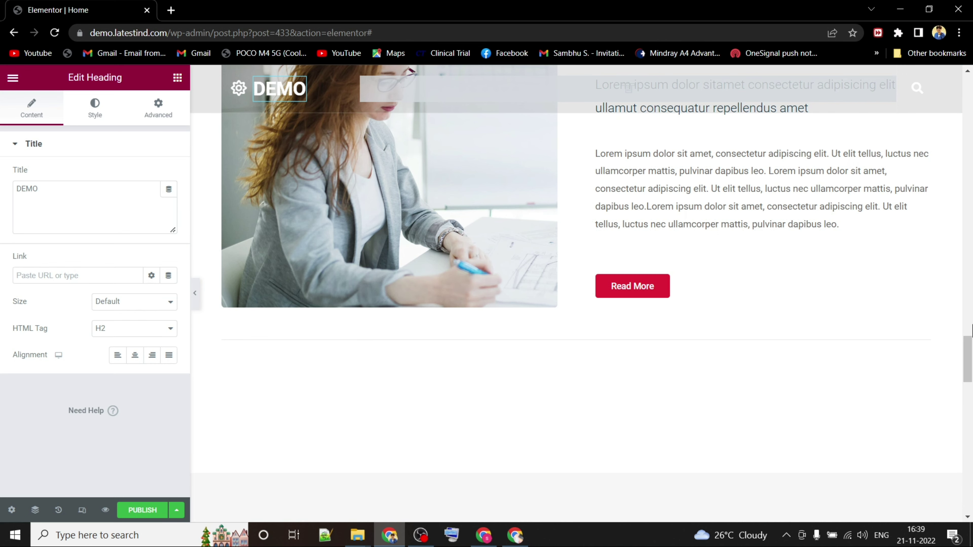
left_click_drag(962, 365, 972, 471)
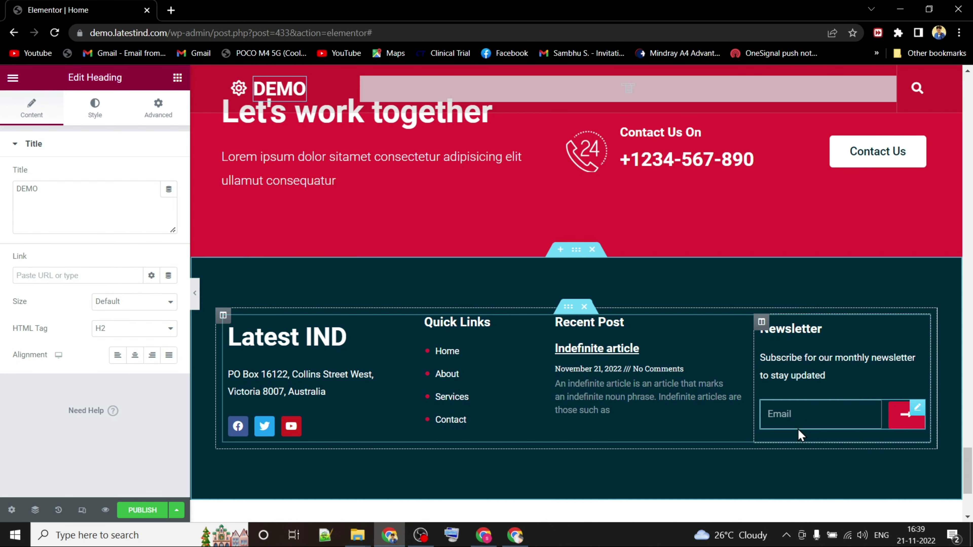
left_click(802, 414)
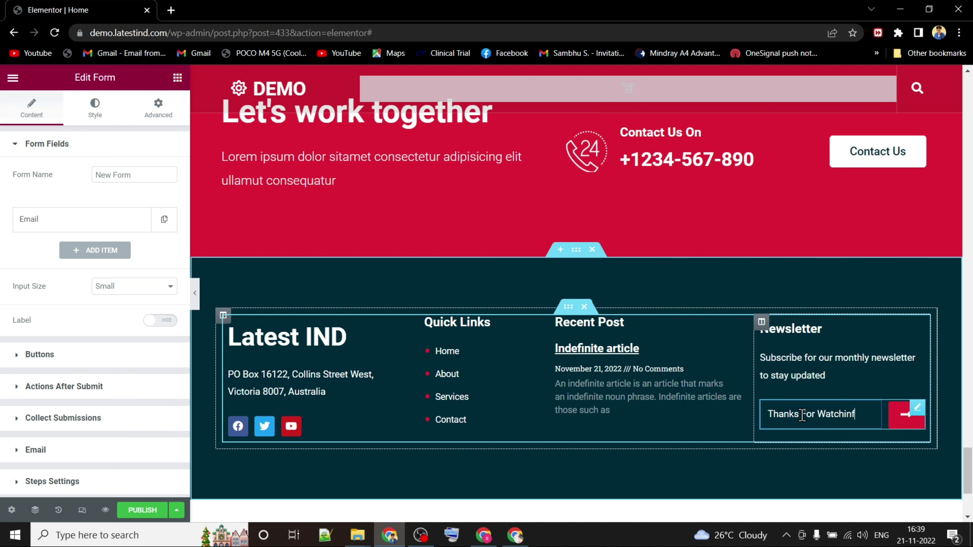
left_click_drag(856, 416, 719, 414)
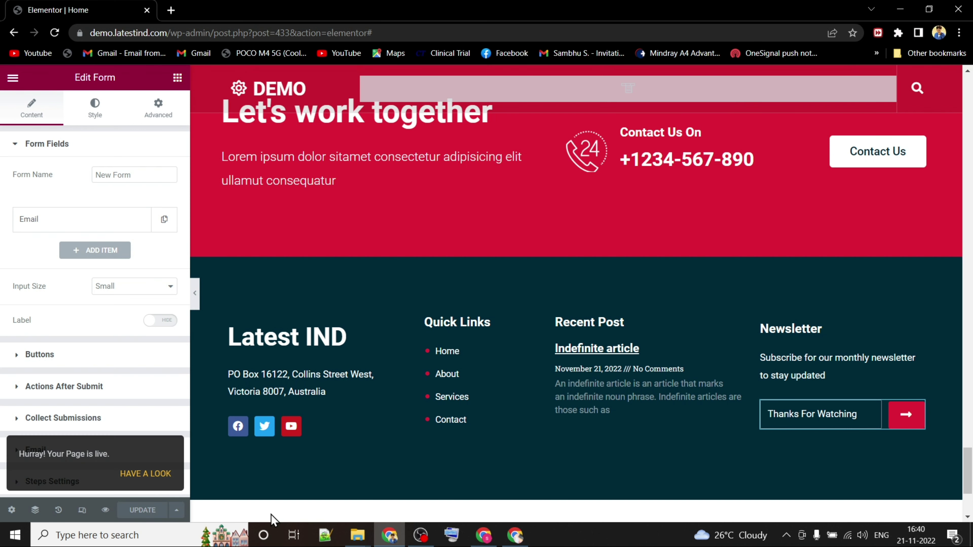
left_click_drag(113, 453, 93, 456)
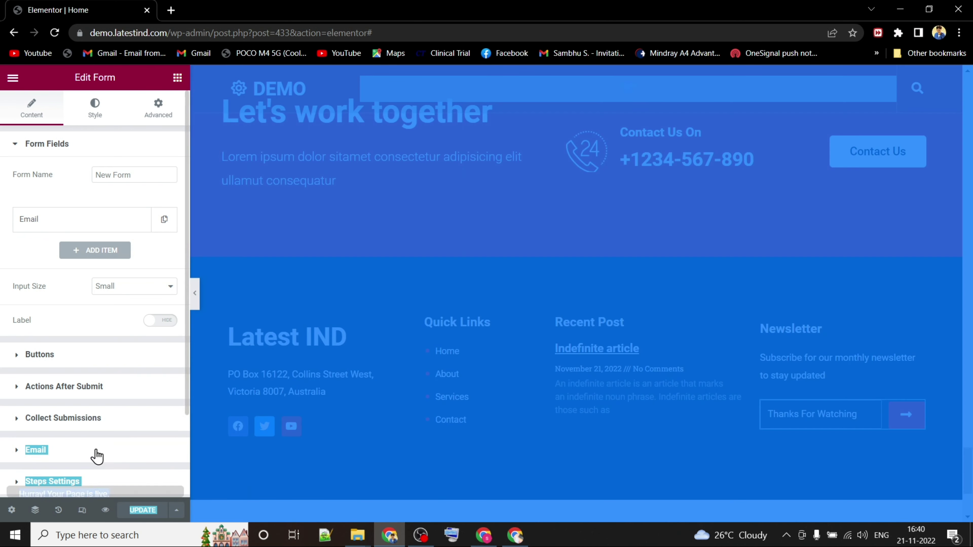
Step: Exit the Elementor editor and return to the WordPress list of pages
left_click(13, 78)
left_click(100, 303)
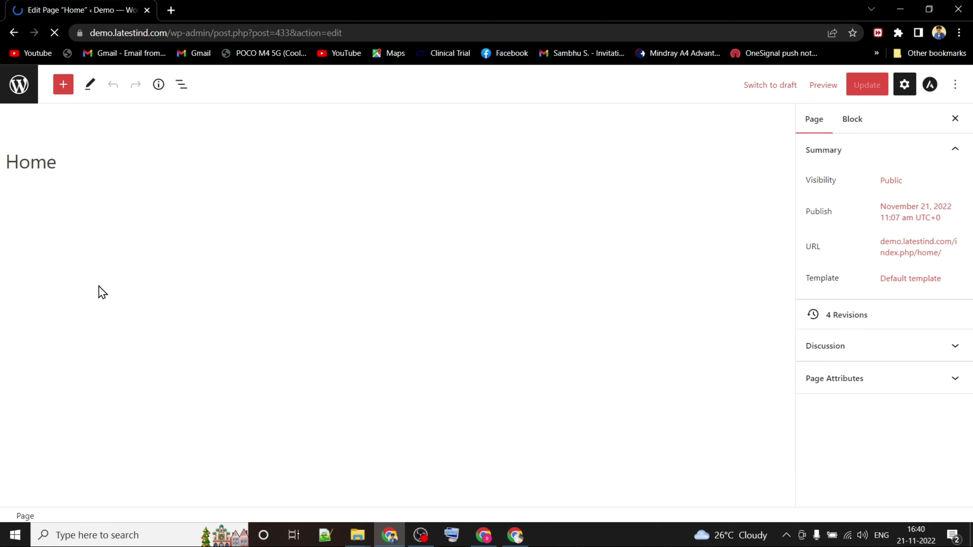
left_click(16, 95)
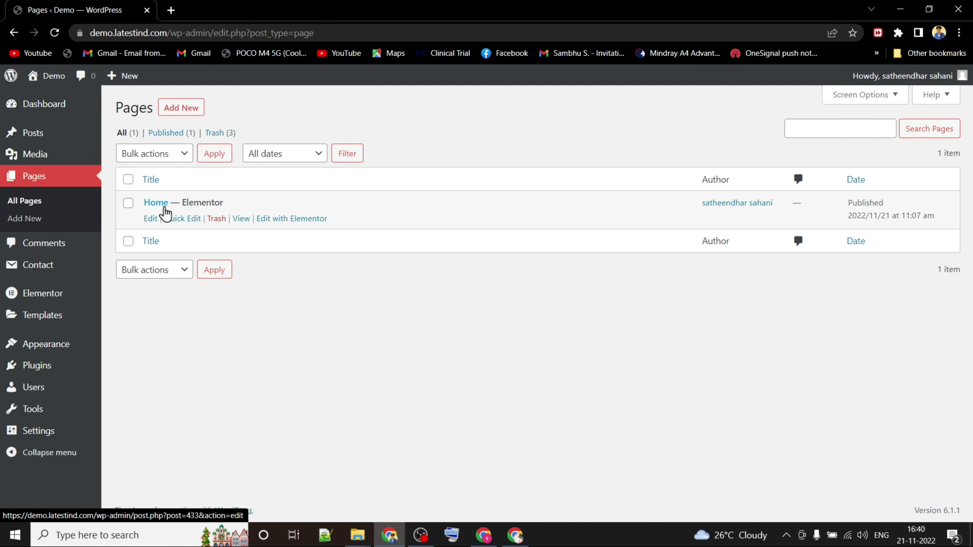
Step: Set the site's homepage to the static page Home in the Reading settings and save the changes
mouse_move(36, 432)
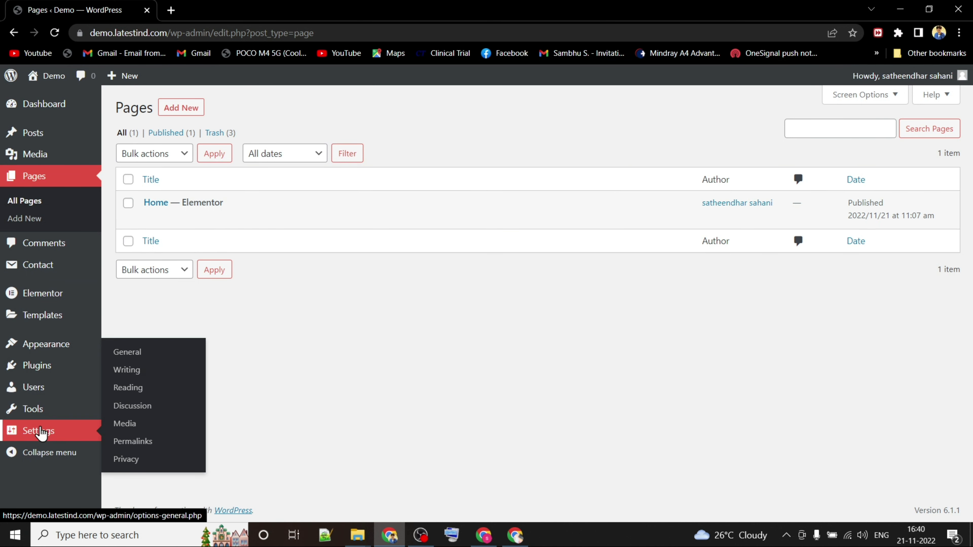
left_click(128, 388)
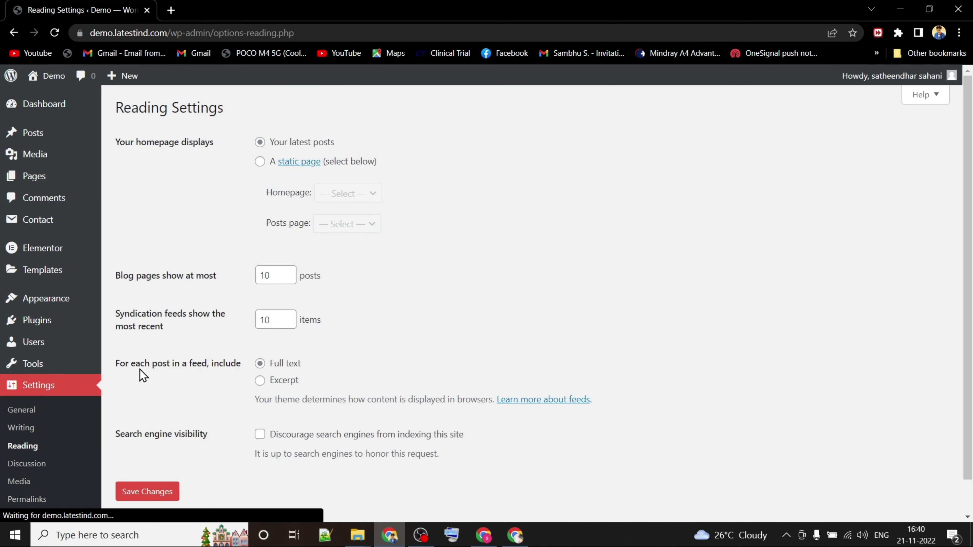
left_click(260, 162)
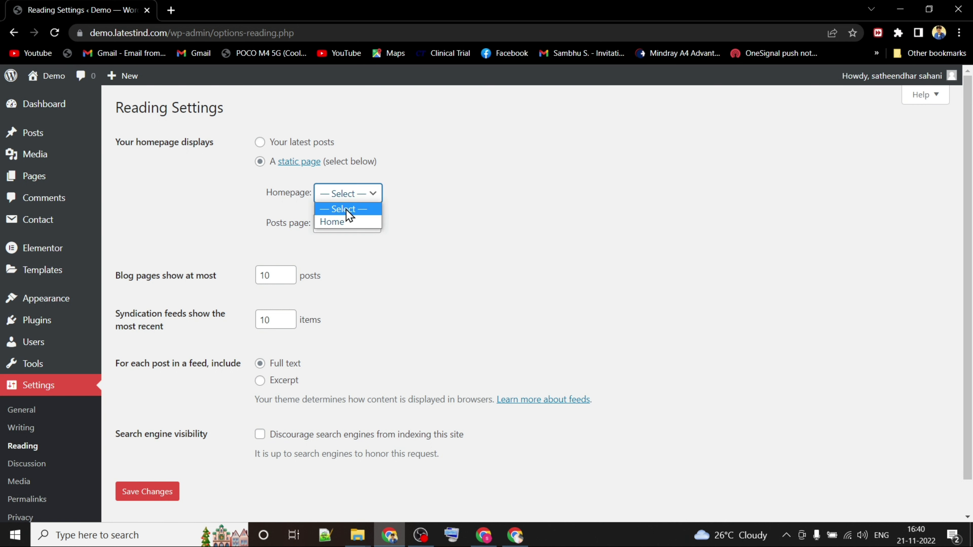
left_click(332, 222)
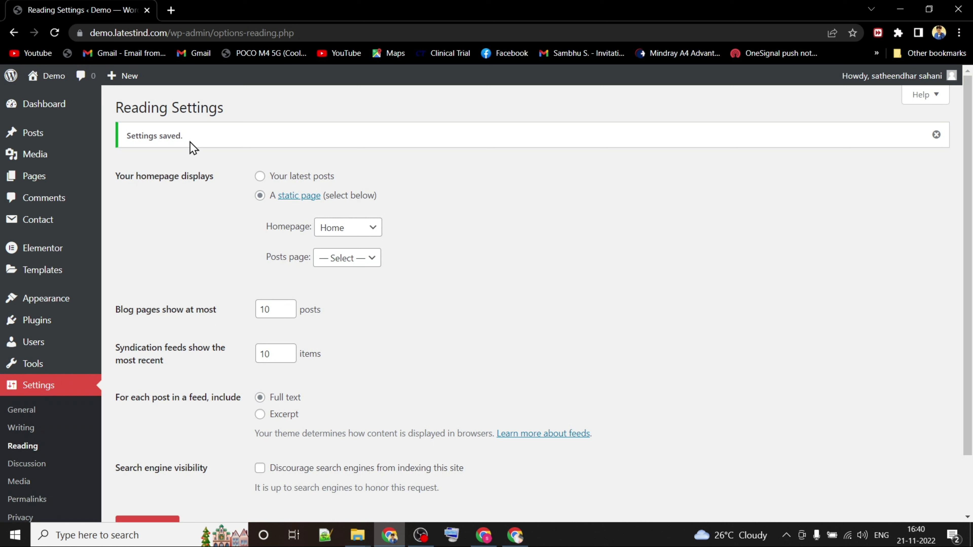
Step: Open the live site in a new tab, review it down to the footer and try entering text in the newsletter email field
right_click(50, 70)
left_click(96, 80)
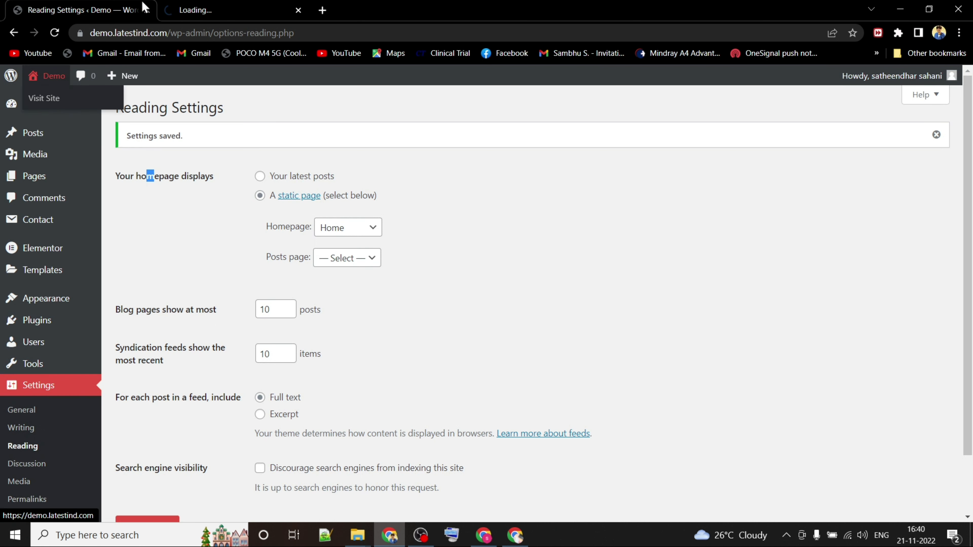
left_click(219, 8)
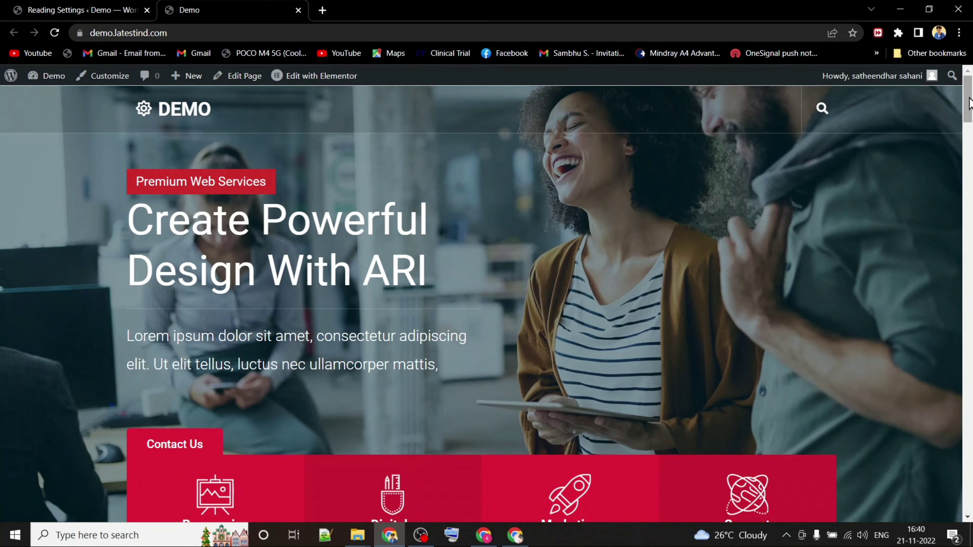
left_click_drag(970, 96, 970, 488)
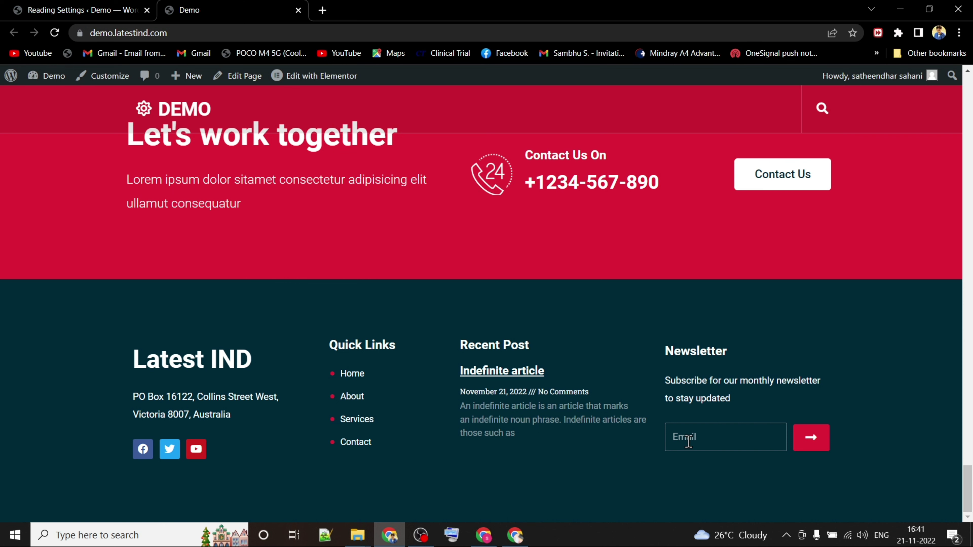
type("Tha")
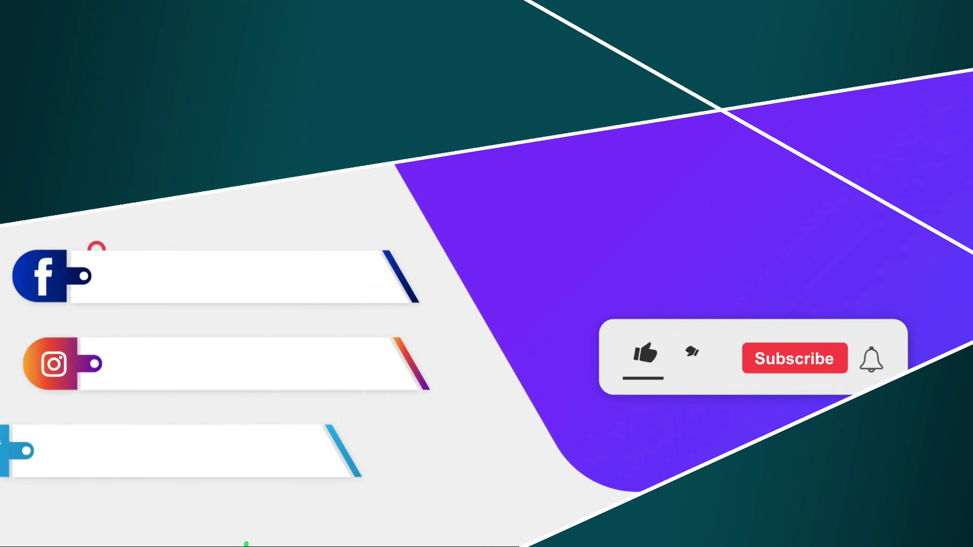